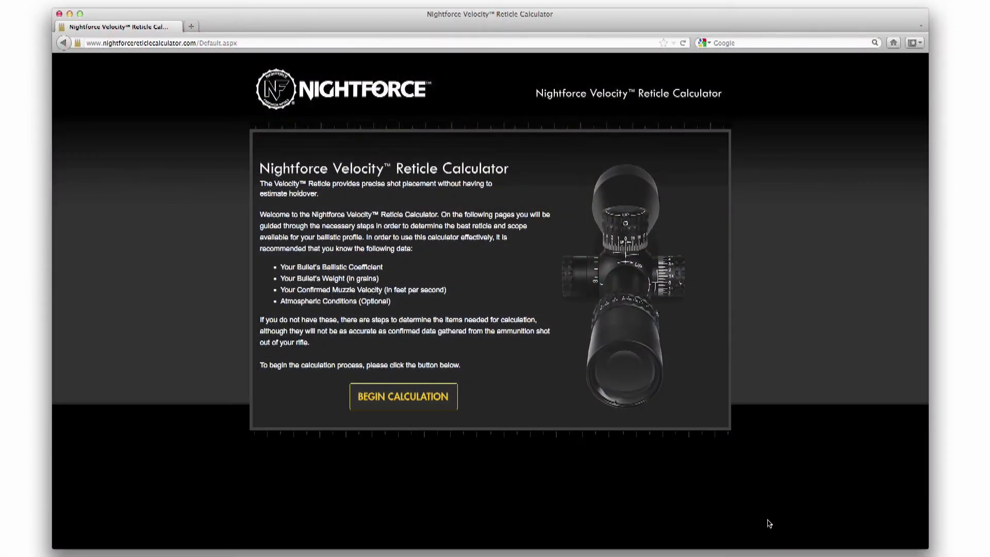
- Begin a new reticle calculation and accept the product acknowledgement
left_click(413, 405)
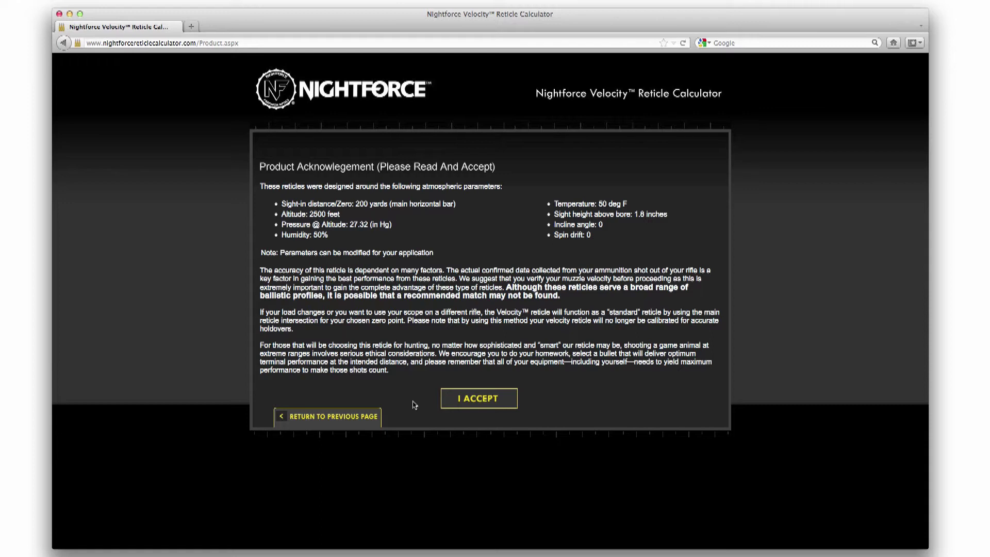
left_click(486, 404)
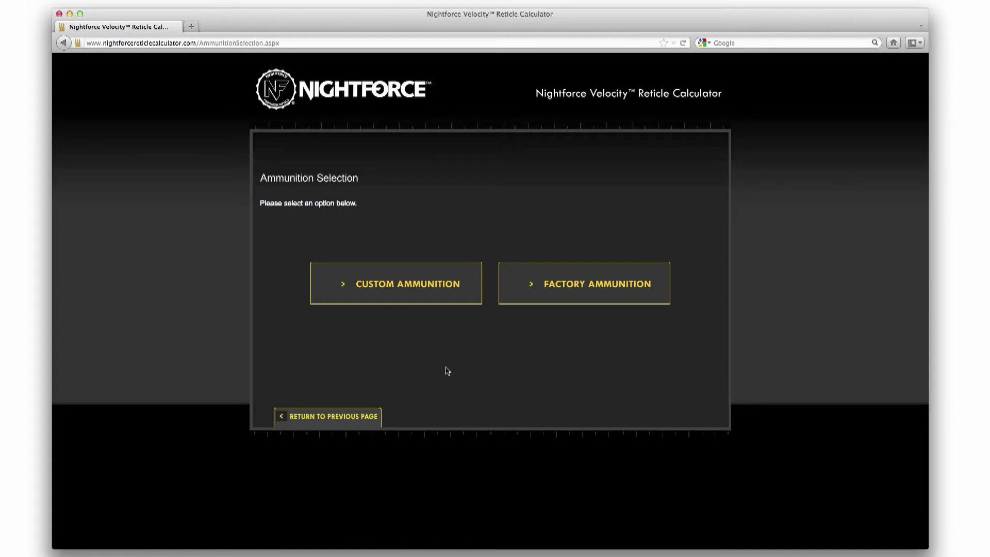
- Choose custom ammunition with a 0.308 caliber and 210 grain bullet weight
left_click(404, 295)
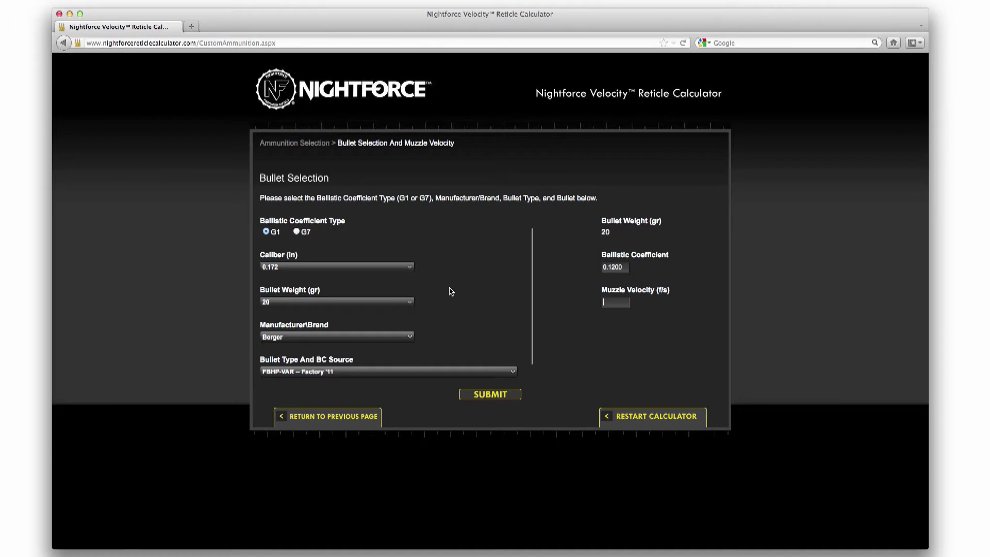
left_click(411, 272)
scroll(364, 344, "down", 1)
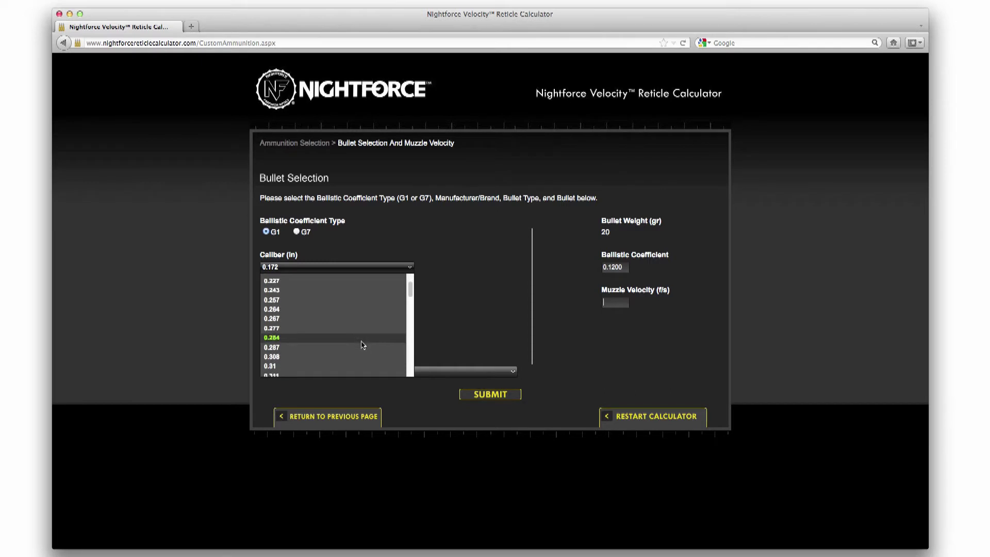
left_click(358, 361)
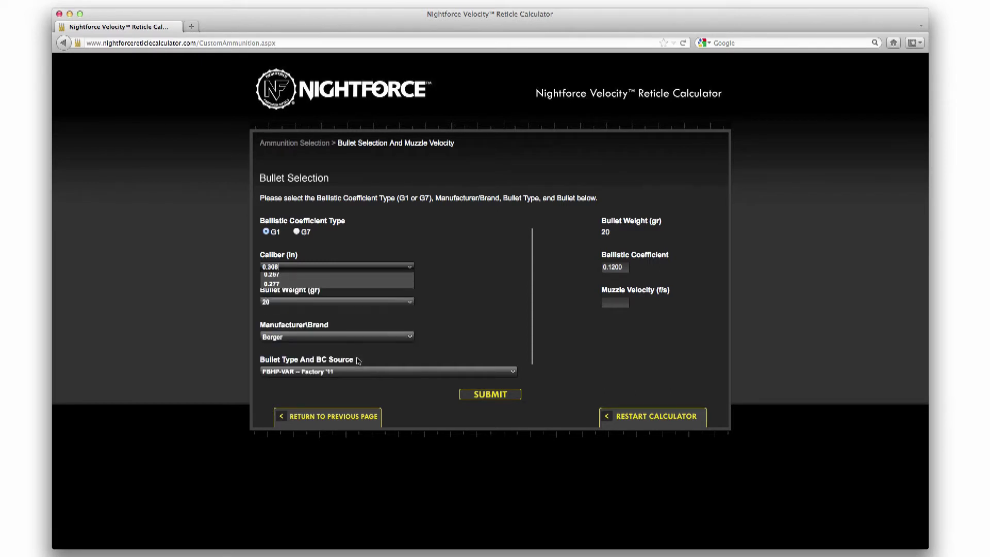
left_click(409, 300)
scroll(349, 378, "down", 5)
scroll(350, 378, "down", 3)
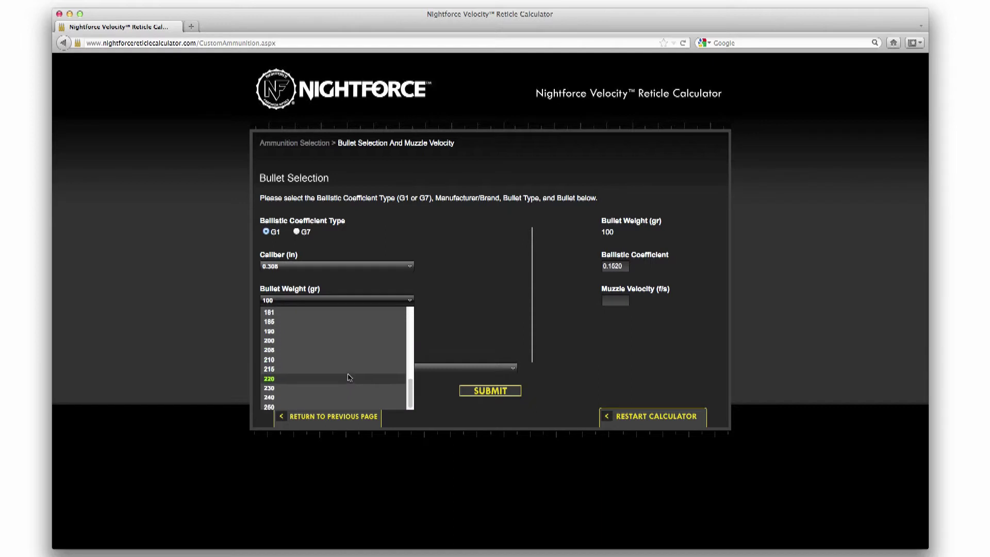
left_click(346, 362)
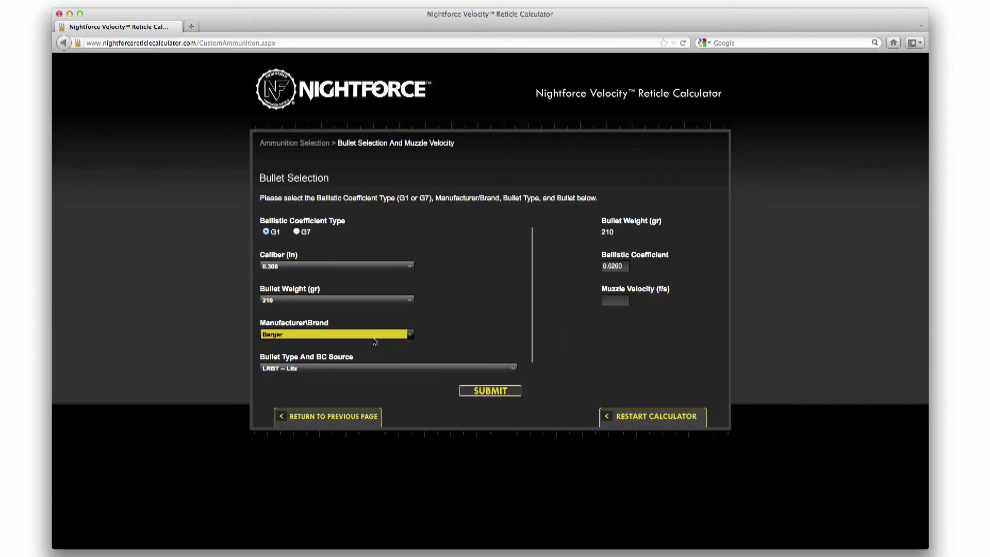
- Pick the VLD-HUN Factory '11 bullet, enter 3085 fps muzzle velocity, and submit
left_click(514, 370)
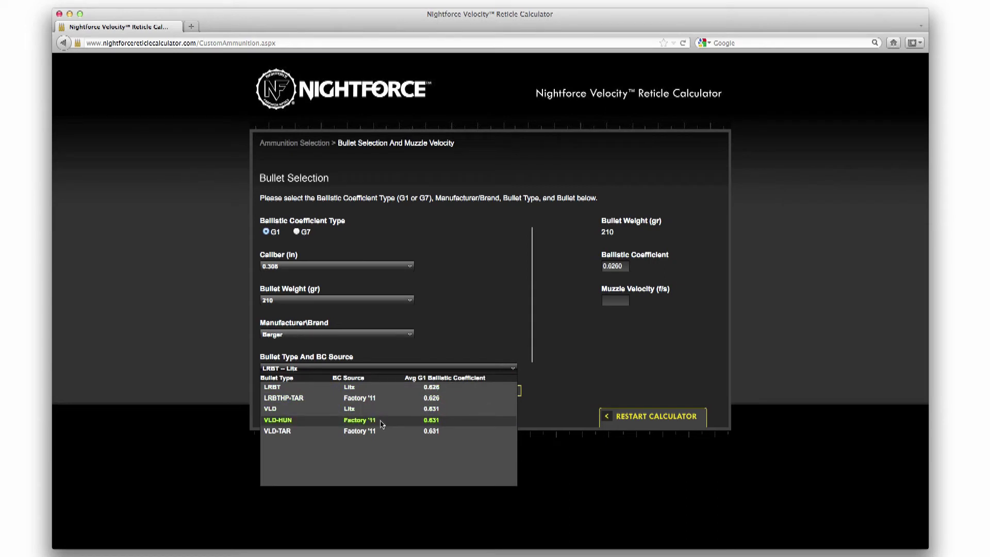
left_click(381, 420)
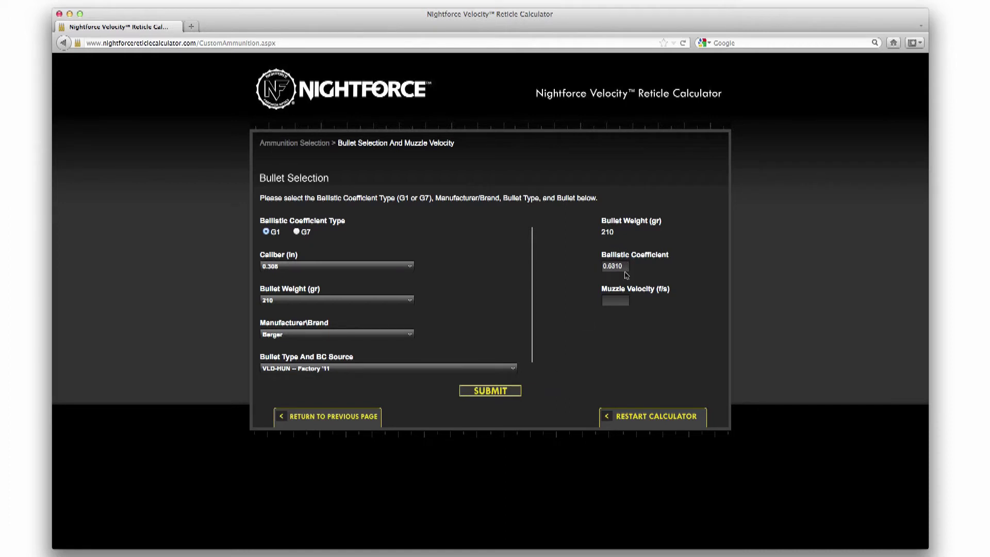
left_click(619, 297)
left_click(501, 392)
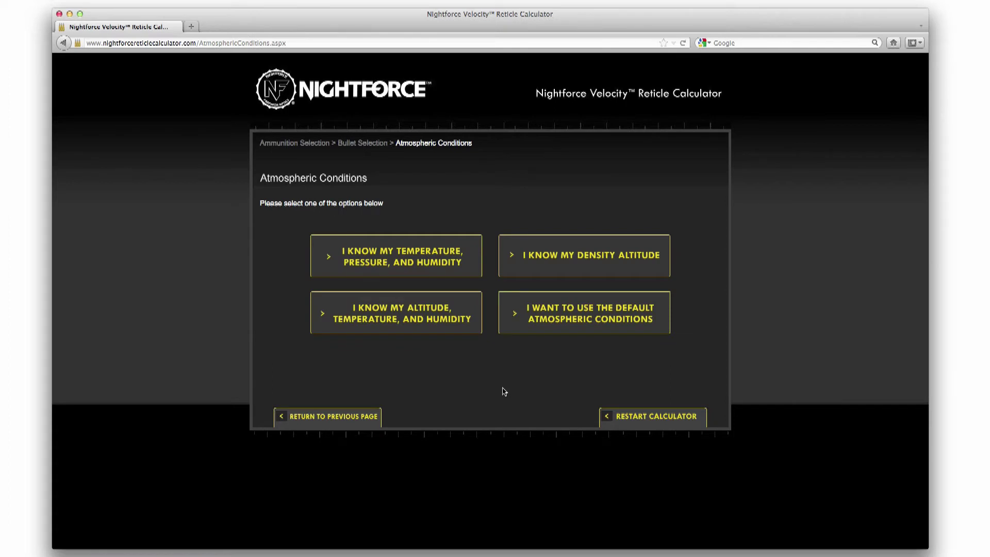
- Choose an atmospheric conditions option to reach the Confirmation summary
left_click(415, 267)
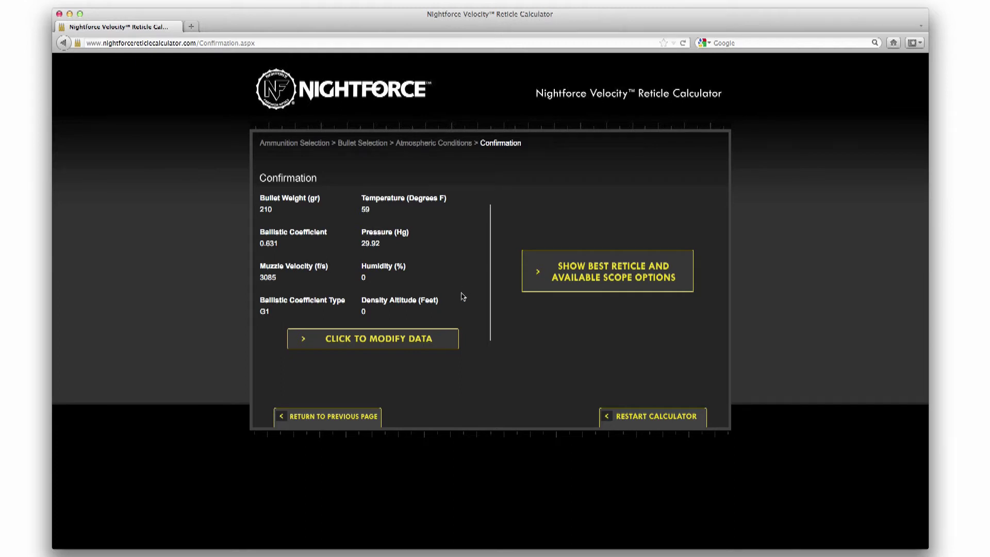
- Edit the confirmed conditions to temperature 60, pressure 27.50 Hg and humidity 20%
left_click(365, 344)
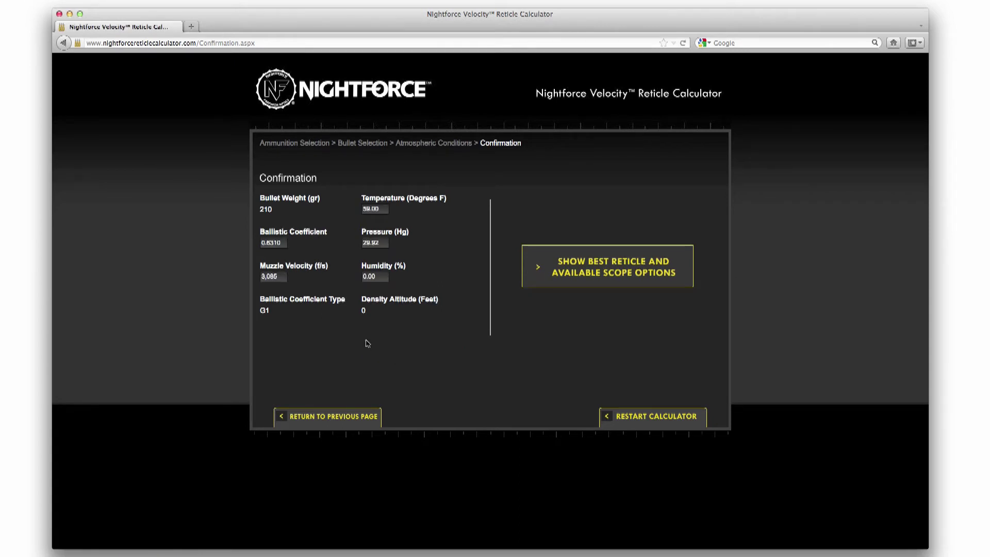
double_click(388, 209)
type("6")
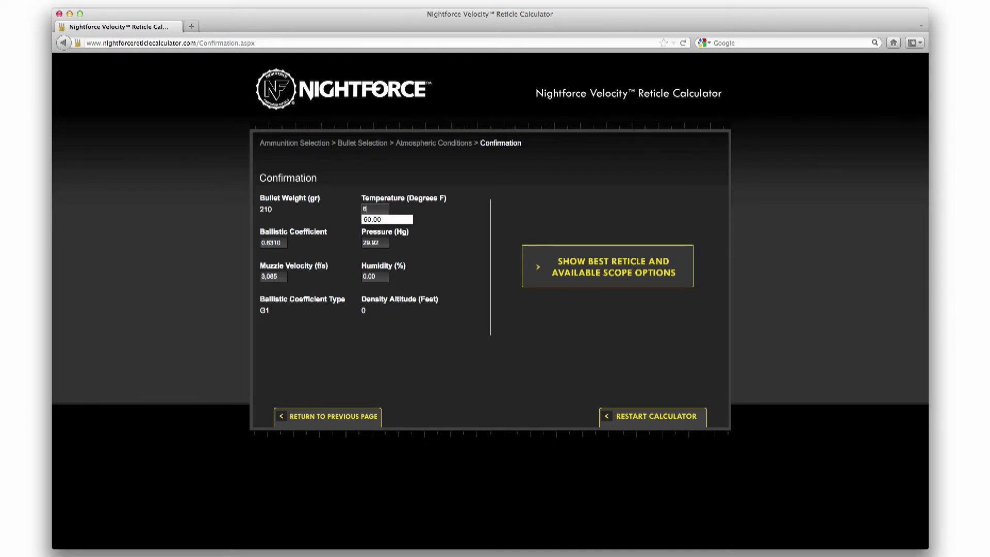
type("0")
left_click(423, 239)
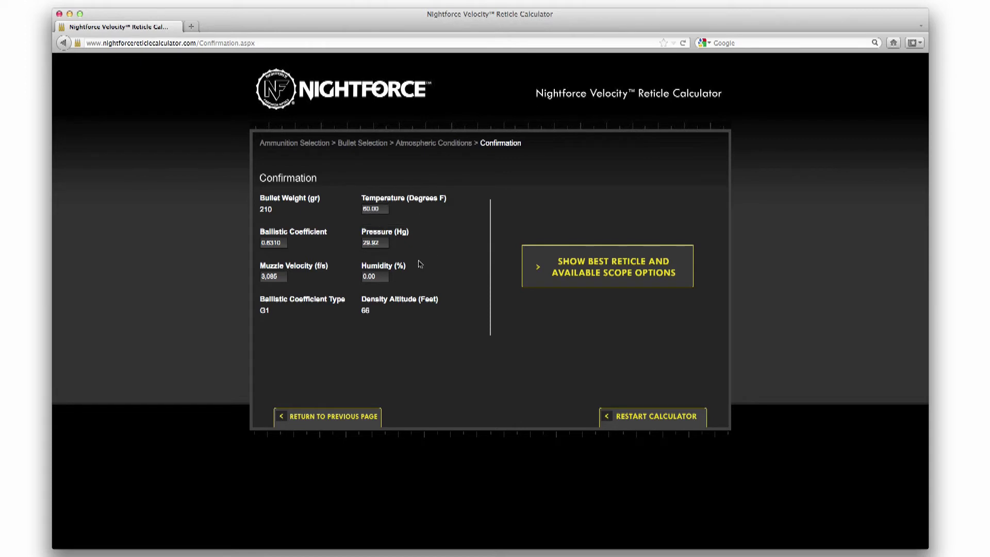
double_click(386, 244)
type("27.5")
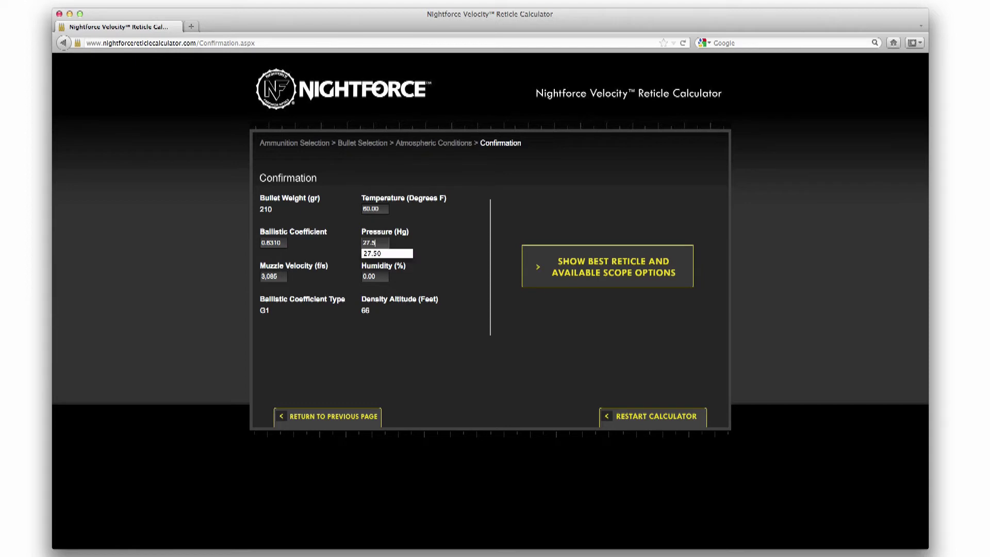
key("Down")
key("Return")
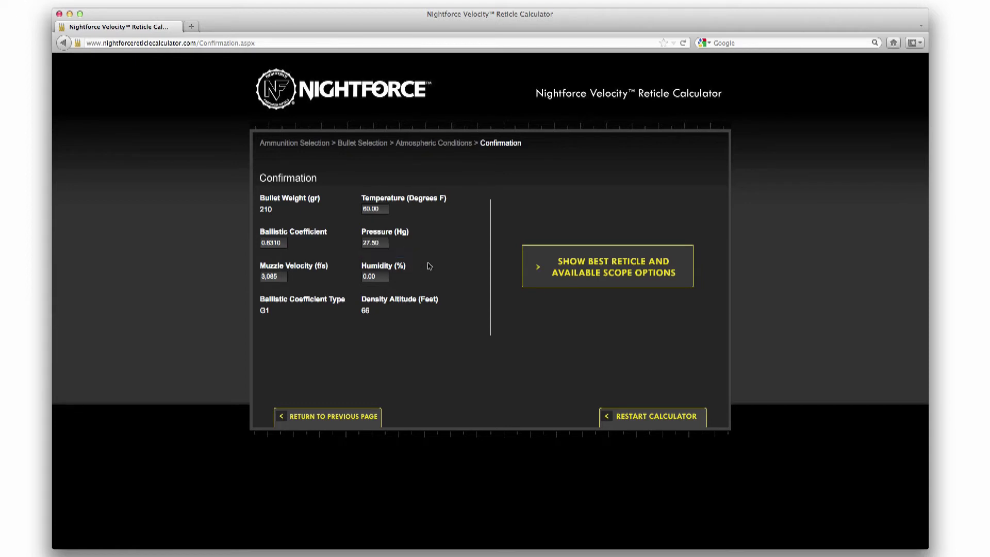
left_click(383, 277)
type("20")
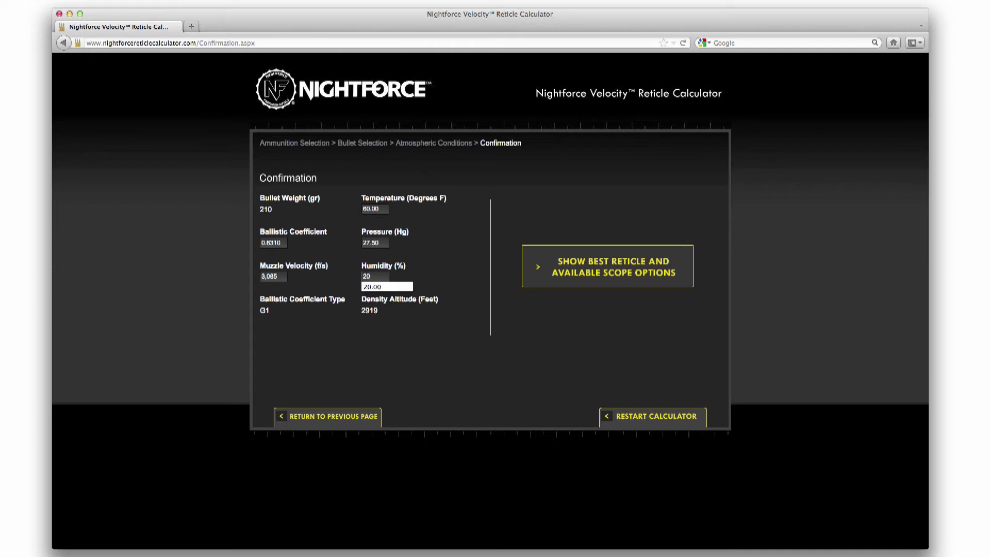
left_click(448, 278)
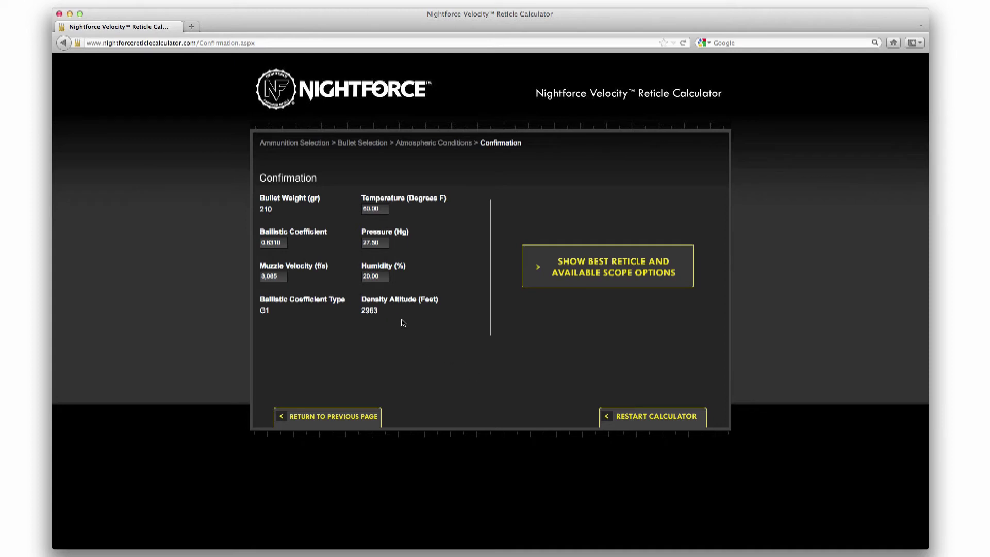
- Calculate the best reticle and scope options, then open detailed Velocity 1000 results
left_click(601, 271)
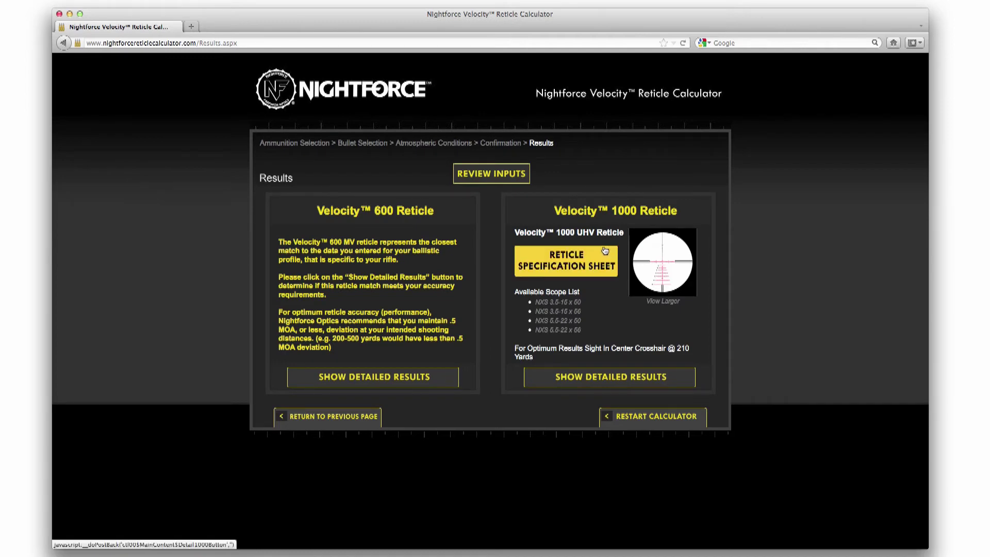
left_click(614, 380)
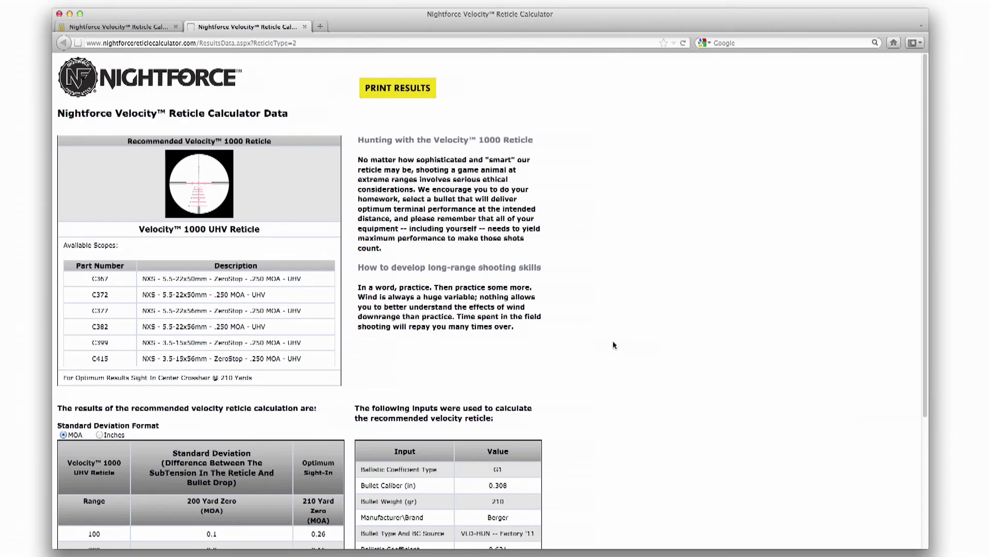
- Review the Velocity 1000 UHV scopes and deviation table, switching deviations to inches
scroll(614, 345, "down", 3)
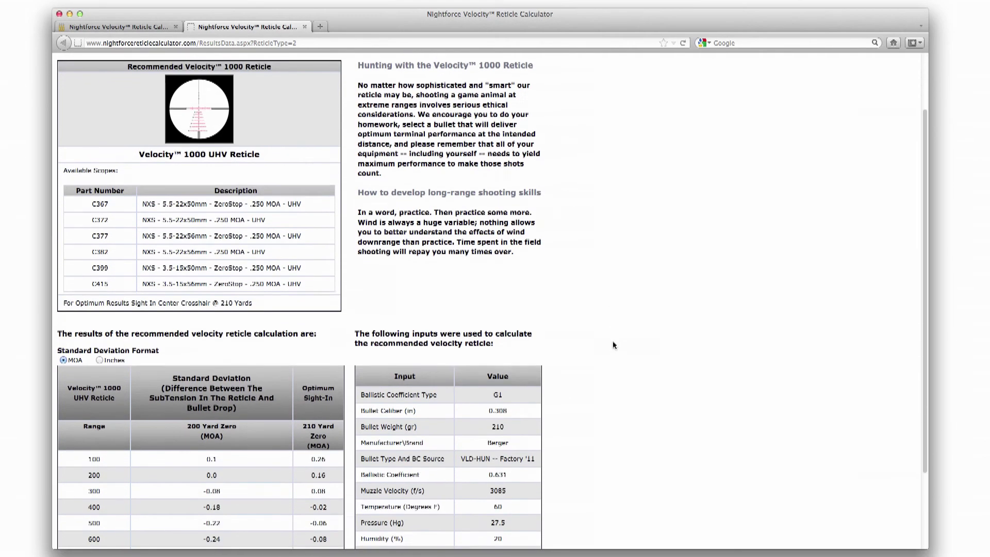
scroll(613, 343, "down", 2)
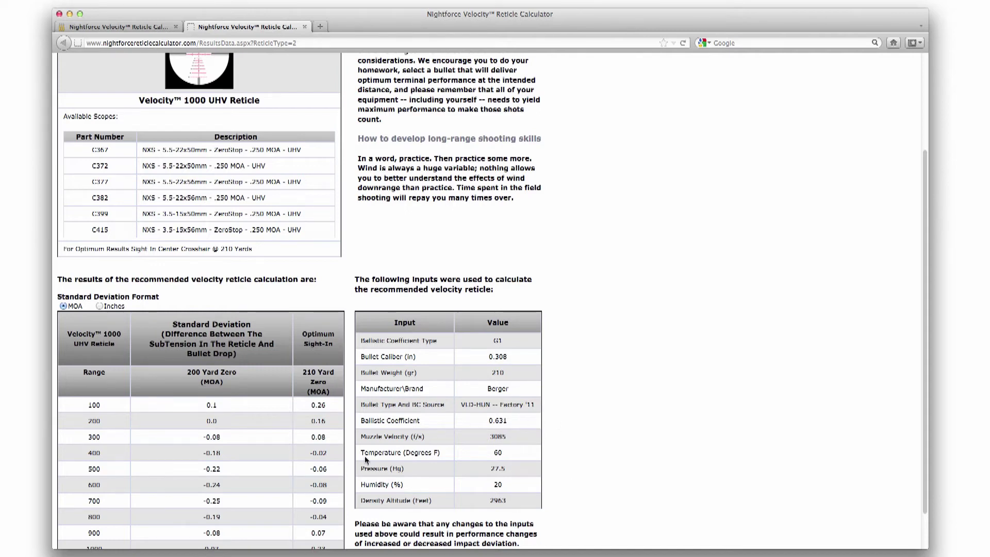
scroll(361, 448, "down", 1)
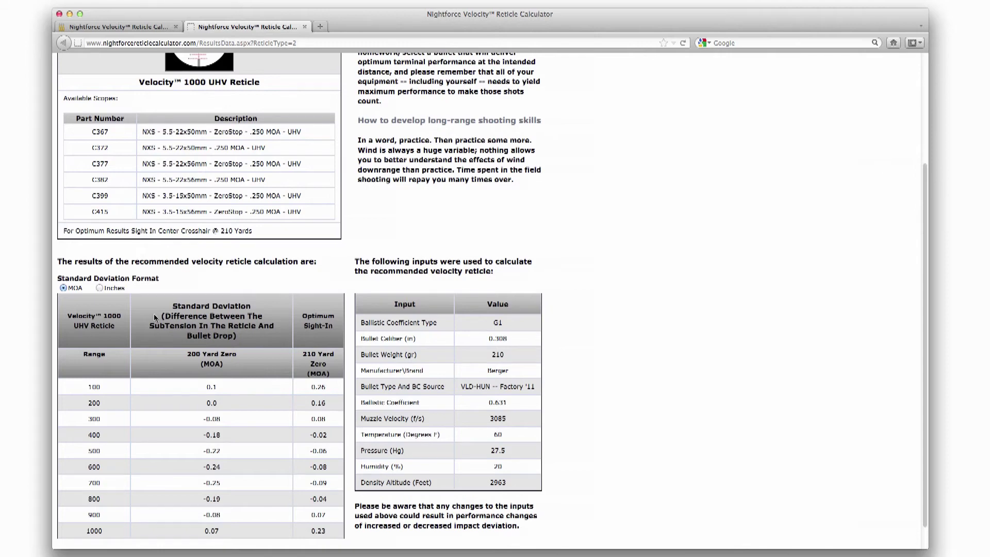
left_click(99, 287)
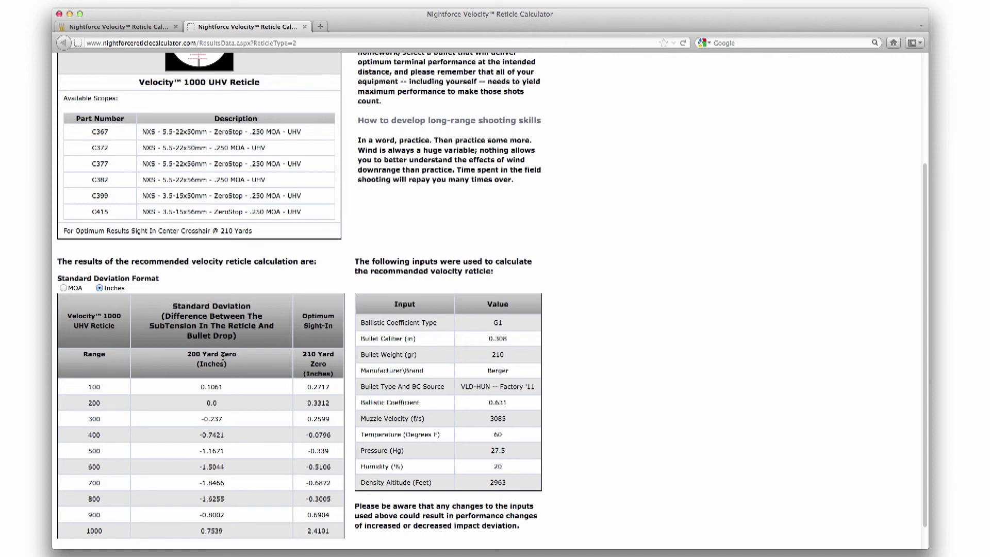
- Switch the standard deviation table back to MOA
left_click(63, 288)
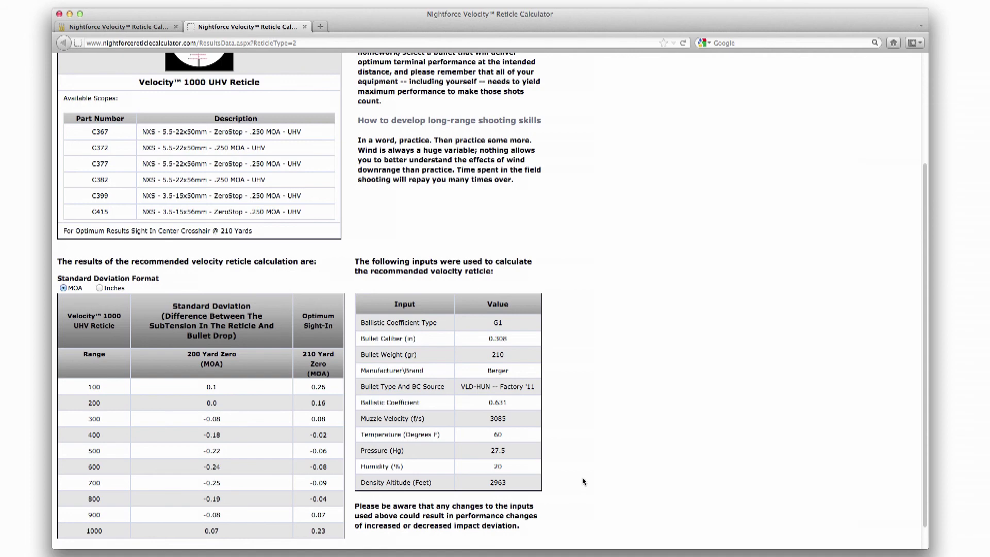
- Scroll back up to the top of the Velocity 1000 UHV results page
scroll(583, 469, "up", 3)
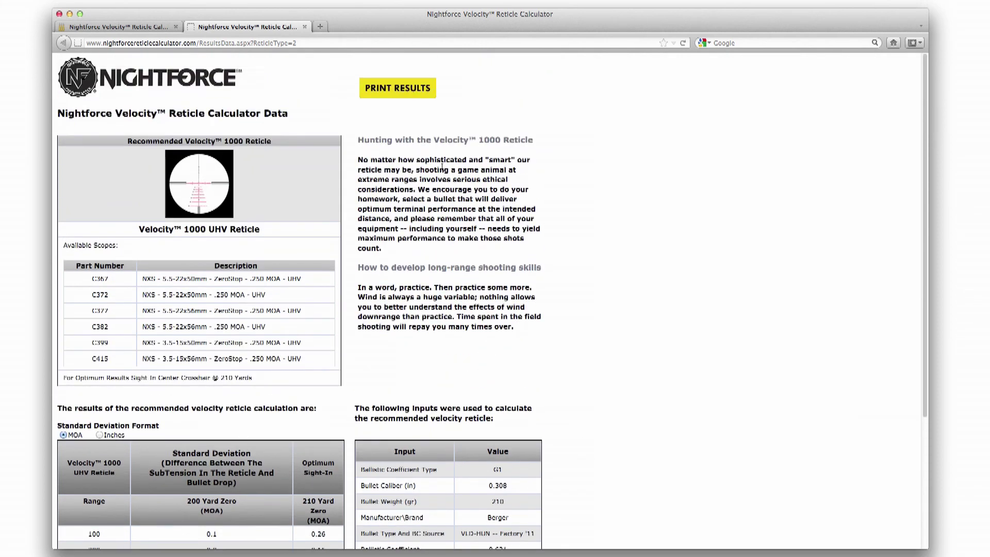